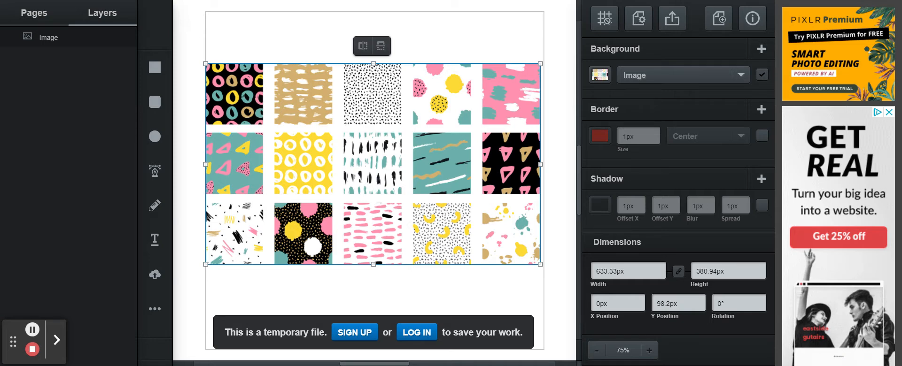
- Delete the patterned image and show the grid over the page
{"action": "right_click", "coordinate": [365, 165]}
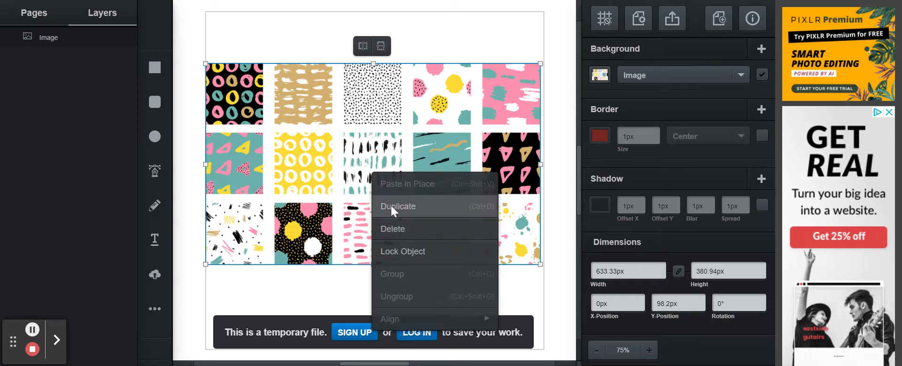
{"action": "left_click", "coordinate": [393, 225]}
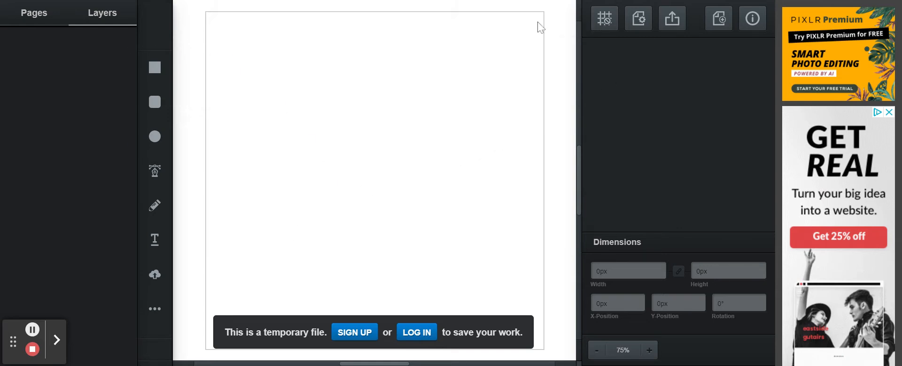
{"action": "left_click", "coordinate": [601, 15]}
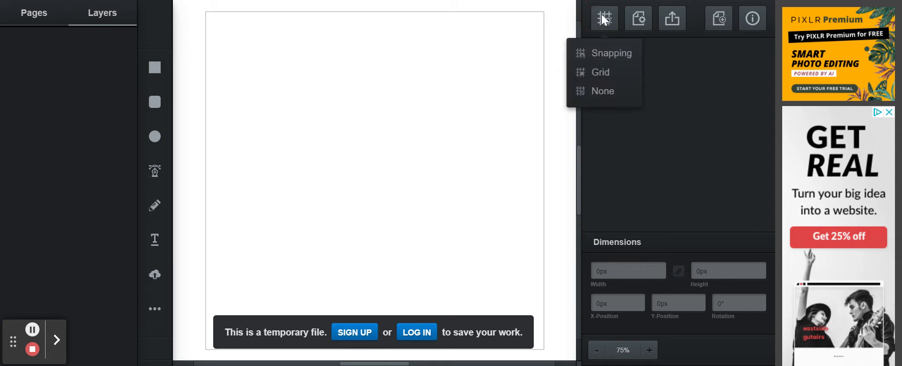
{"action": "left_click", "coordinate": [608, 71]}
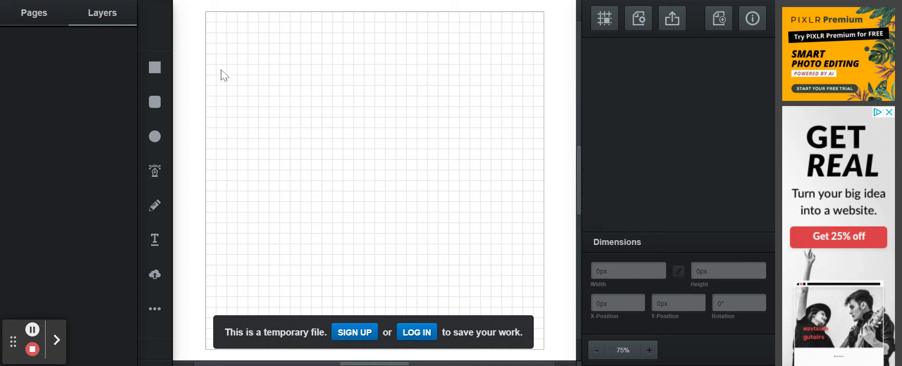
- Briefly switch Snapping & Grid to snapping only, then turn the page grid back on
{"action": "left_click", "coordinate": [600, 21]}
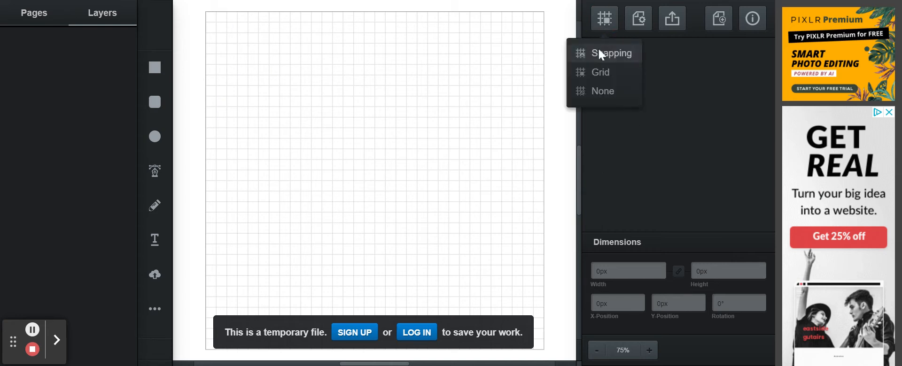
{"action": "left_click", "coordinate": [599, 51]}
{"action": "left_click", "coordinate": [606, 18]}
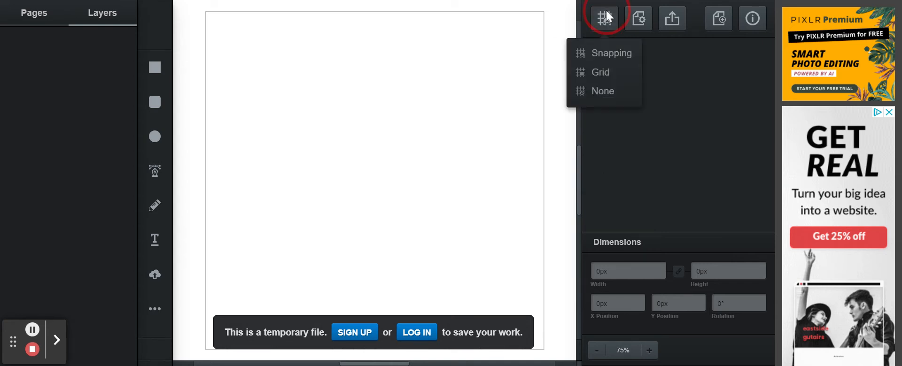
{"action": "left_click", "coordinate": [597, 71]}
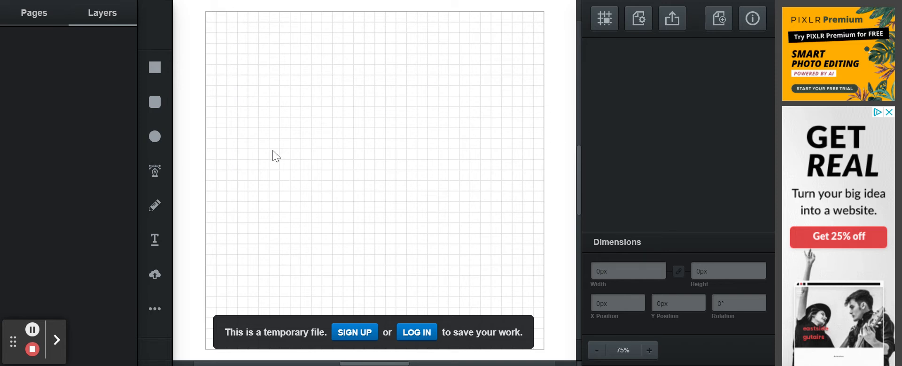
{"action": "left_click", "coordinate": [155, 308]}
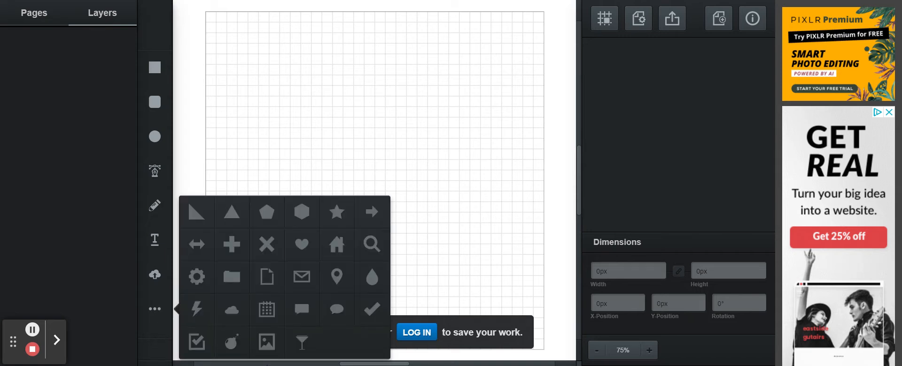
- Draw a purple cloud shape at the page's top-left corner
{"action": "left_click", "coordinate": [233, 310]}
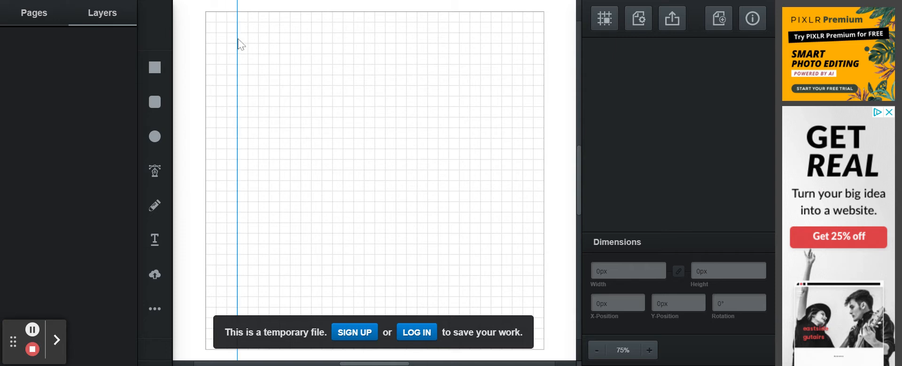
{"action": "left_click_drag", "start_coordinate": [206, 12], "coordinate": [251, 54]}
{"action": "left_click", "coordinate": [337, 179]}
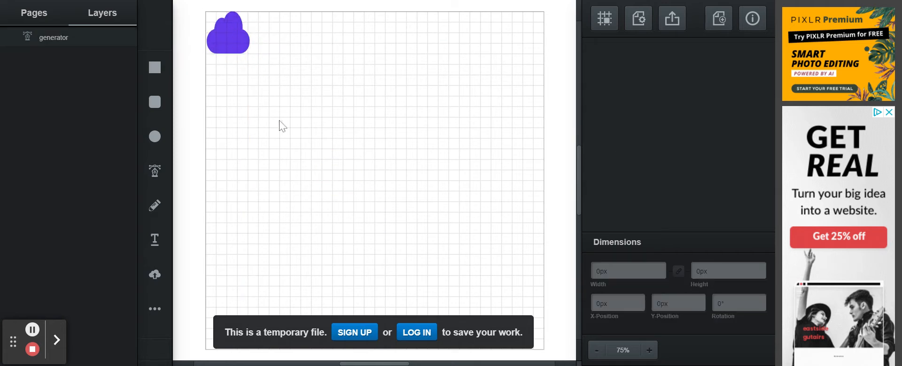
{"action": "left_click", "coordinate": [235, 35]}
- Duplicate the cloud twice, placing the copies side by side to its right
{"action": "right_click", "coordinate": [235, 35]}
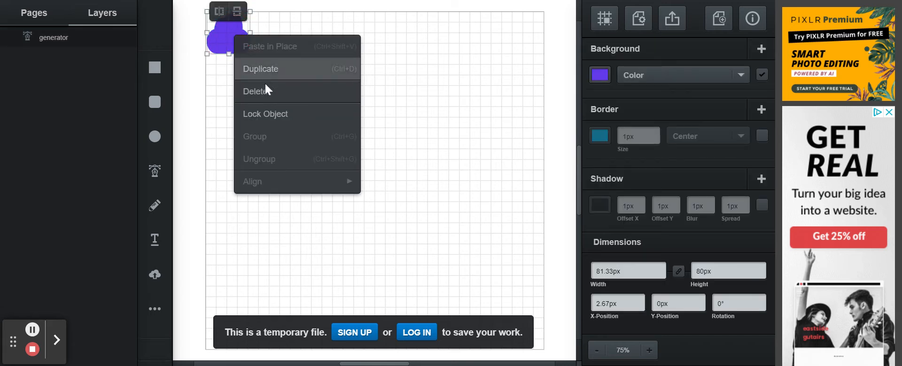
{"action": "left_click", "coordinate": [266, 69]}
{"action": "left_click_drag", "start_coordinate": [249, 44], "coordinate": [280, 35]}
{"action": "right_click", "coordinate": [274, 42]}
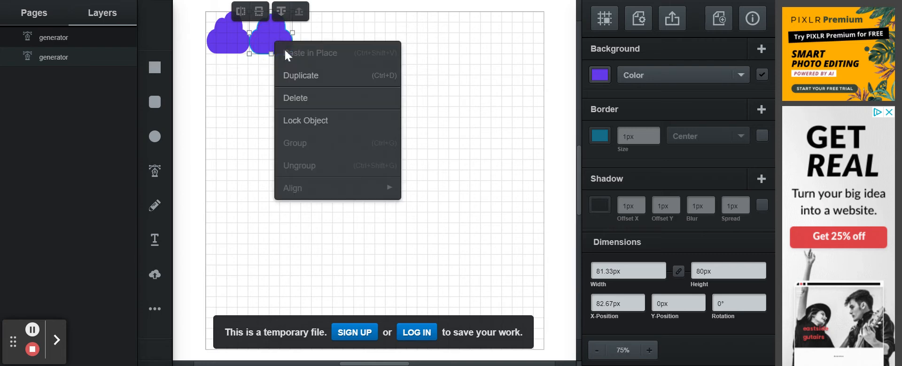
{"action": "left_click", "coordinate": [307, 76]}
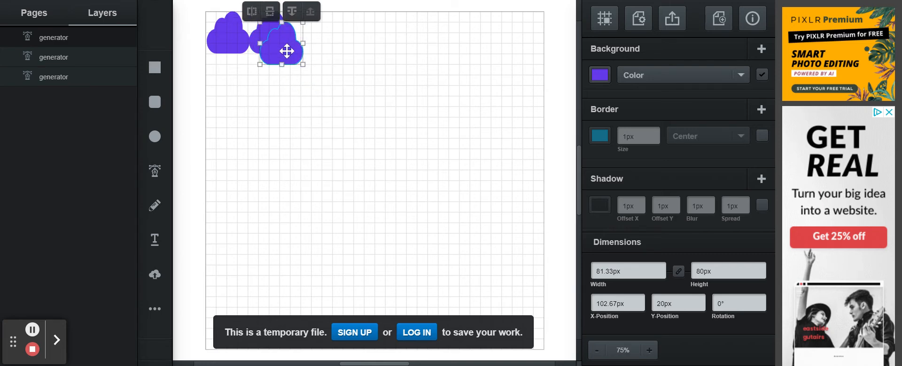
{"action": "left_click_drag", "start_coordinate": [288, 50], "coordinate": [320, 42]}
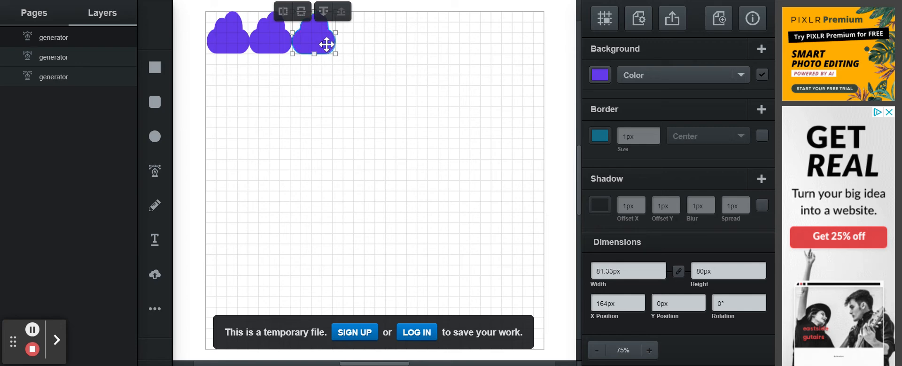
- Extend the top row to eight clouds with Ctrl+D copies lined up along the edge
{"action": "key", "text": "ctrl+d"}
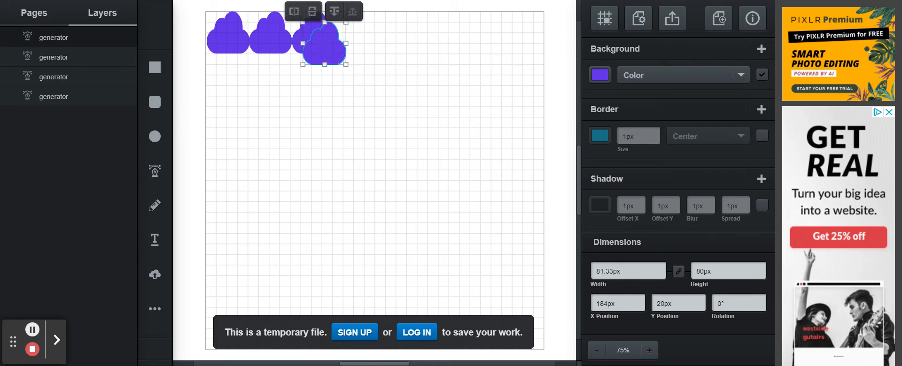
{"action": "left_click_drag", "start_coordinate": [327, 45], "coordinate": [402, 44]}
{"action": "key", "text": "ctrl+d"}
{"action": "key", "text": "ctrl+d"}
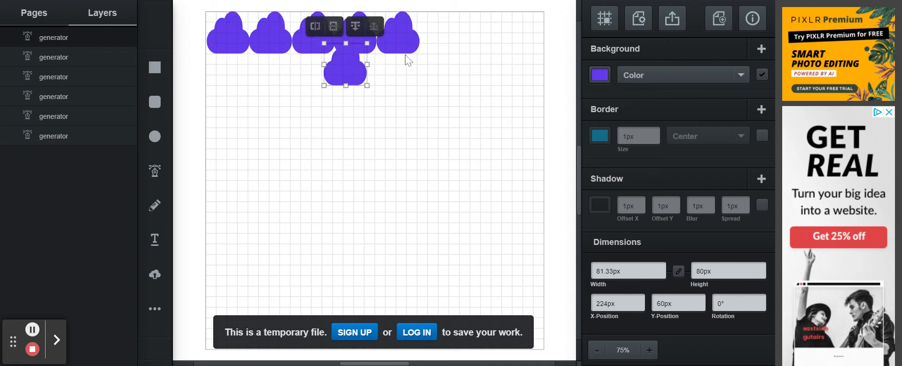
{"action": "left_click_drag", "start_coordinate": [356, 70], "coordinate": [452, 47]}
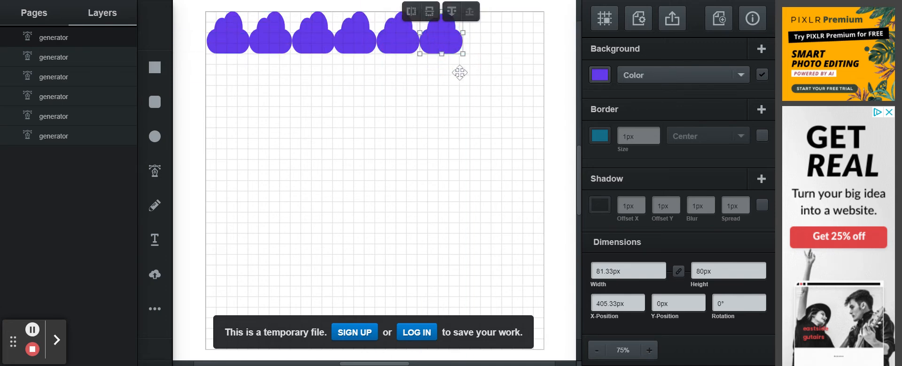
{"action": "key", "text": "ctrl+d"}
{"action": "left_click_drag", "start_coordinate": [363, 77], "coordinate": [489, 36]}
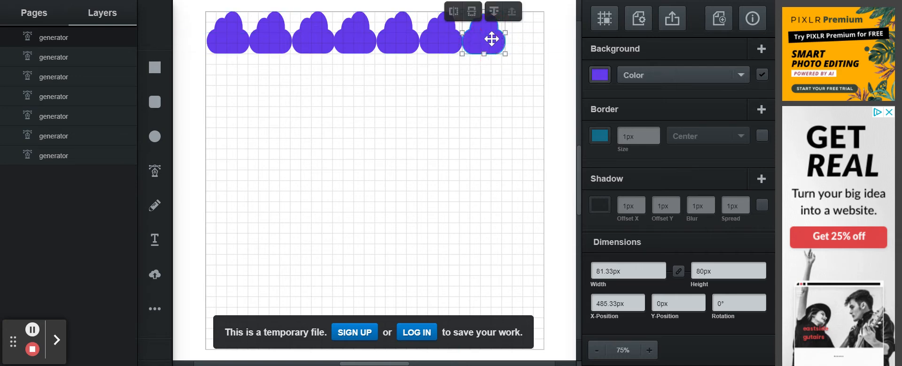
{"action": "key", "text": "ctrl+d"}
{"action": "left_click_drag", "start_coordinate": [364, 102], "coordinate": [524, 49]}
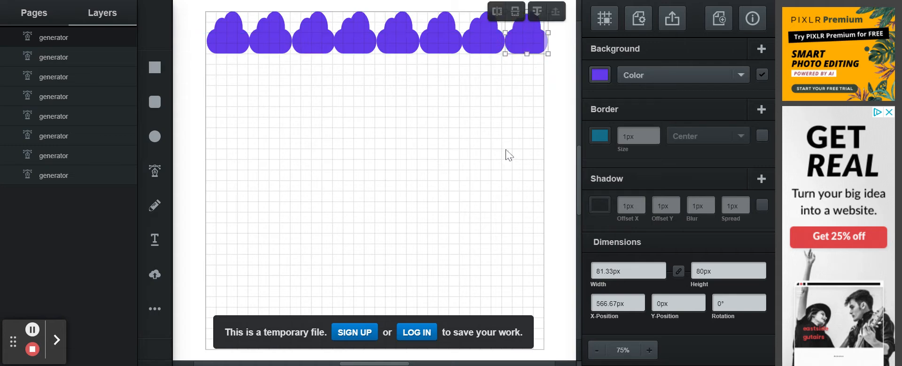
{"action": "left_click", "coordinate": [531, 101]}
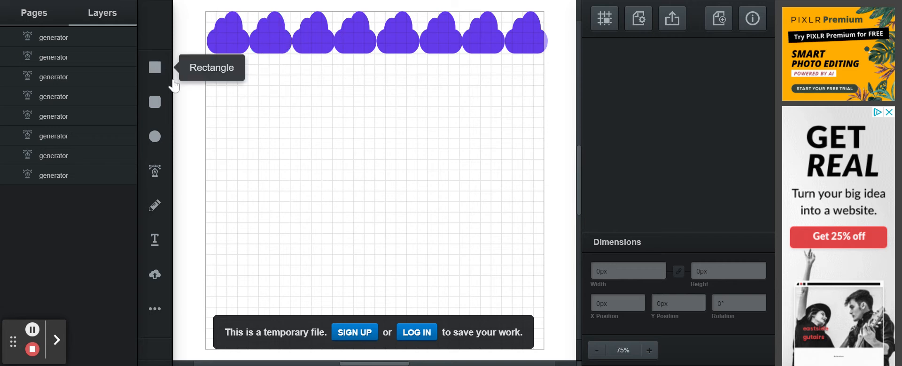
- Select all eight clouds and duplicate the row into a second row below
{"action": "left_click_drag", "start_coordinate": [183, 24], "coordinate": [545, 59]}
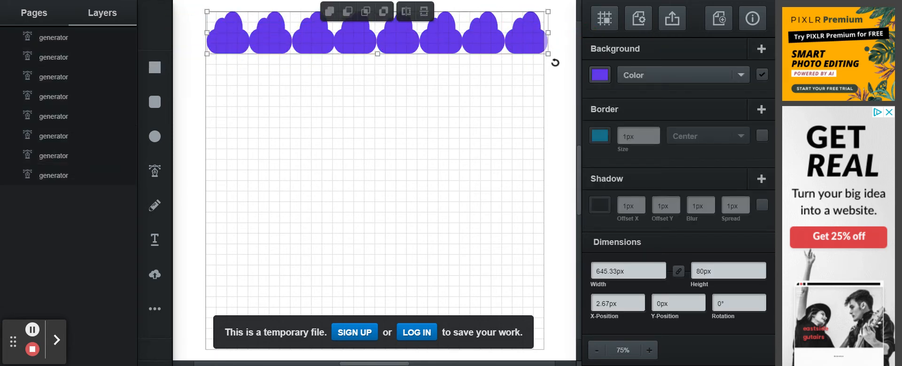
{"action": "left_click", "coordinate": [184, 61]}
{"action": "left_click_drag", "start_coordinate": [188, 28], "coordinate": [560, 68]}
{"action": "key", "text": "ctrl+d"}
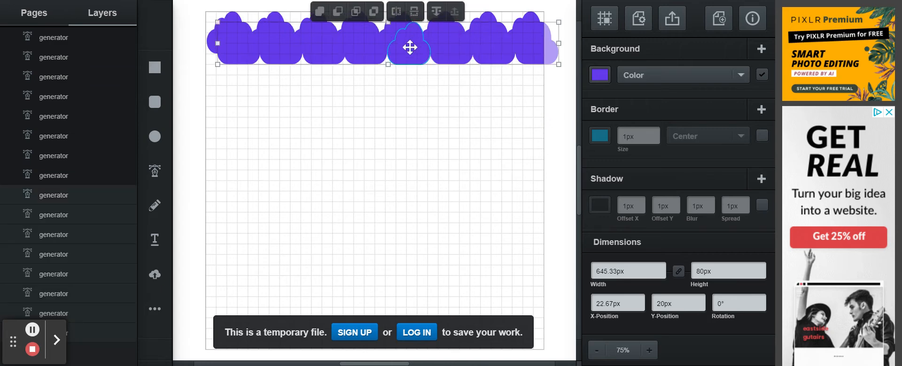
{"action": "left_click_drag", "start_coordinate": [408, 45], "coordinate": [399, 77]}
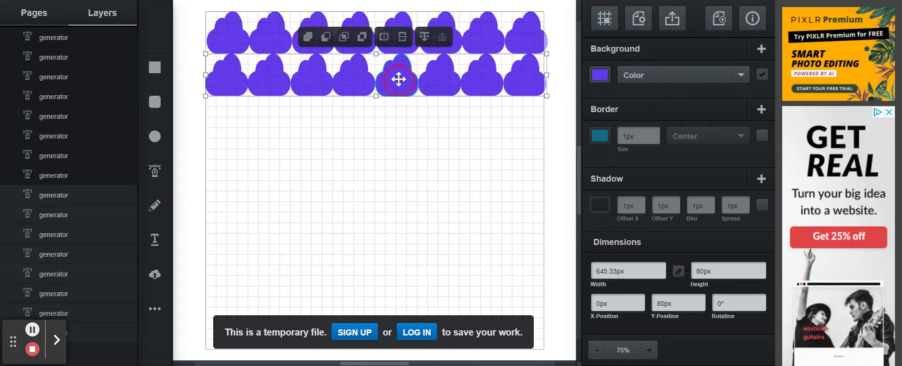
- Add third, fourth and fifth cloud rows by duplicating and dragging each copy lower
{"action": "key", "text": "ctrl+d"}
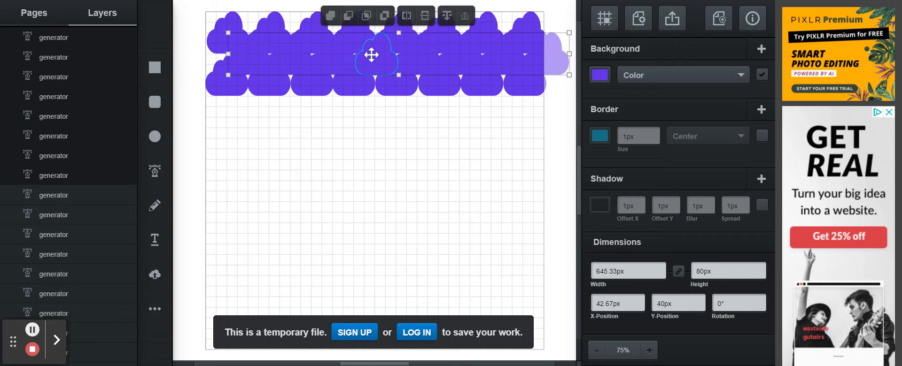
{"action": "left_click_drag", "start_coordinate": [372, 54], "coordinate": [345, 119]}
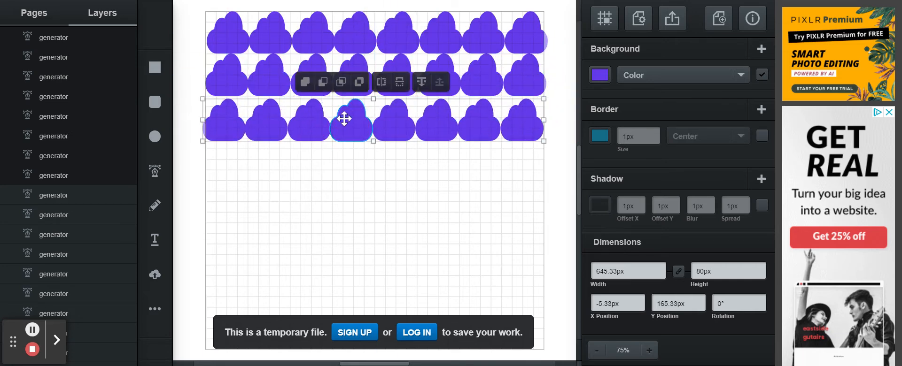
{"action": "key", "text": "ctrl+d"}
{"action": "left_click_drag", "start_coordinate": [397, 70], "coordinate": [360, 164]}
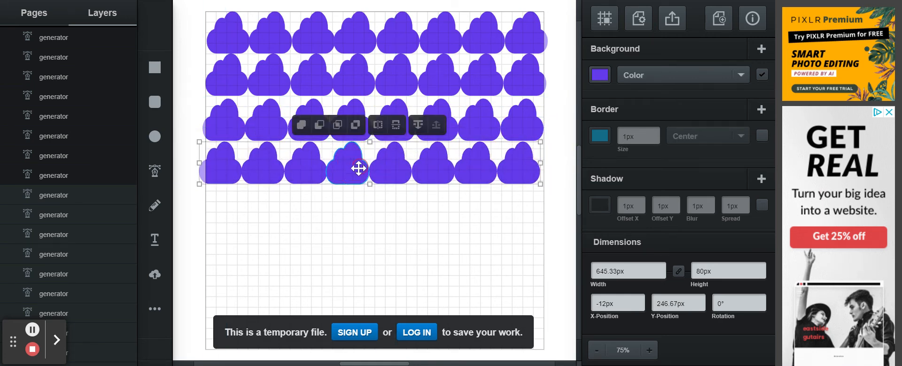
{"action": "key", "text": "ctrl+d"}
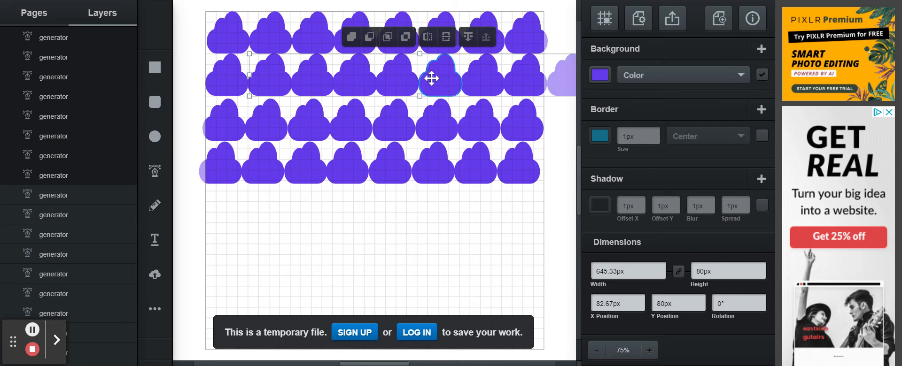
{"action": "left_click_drag", "start_coordinate": [446, 84], "coordinate": [396, 216]}
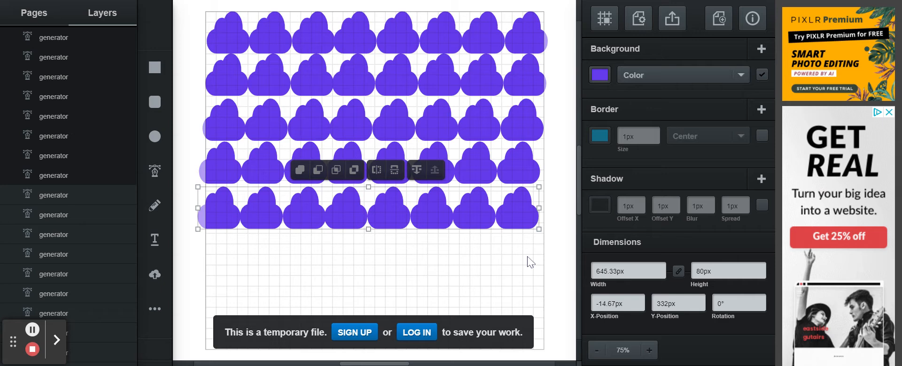
- Delete the bottom row and undo back to only the top row of clouds
{"action": "key", "text": "Delete"}
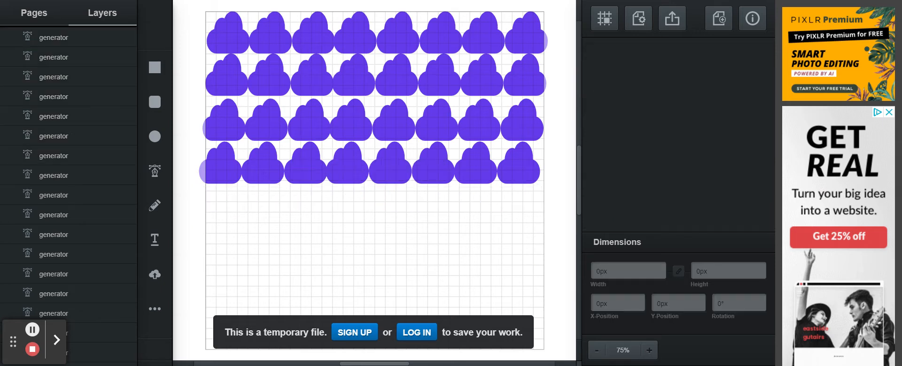
{"action": "key", "text": "ctrl+z"}
{"action": "key", "text": "ctrl+z"}
{"action": "key", "text": "ctrl+z"}
{"action": "key", "text": "ctrl+z"}
{"action": "key", "text": "ctrl+z"}
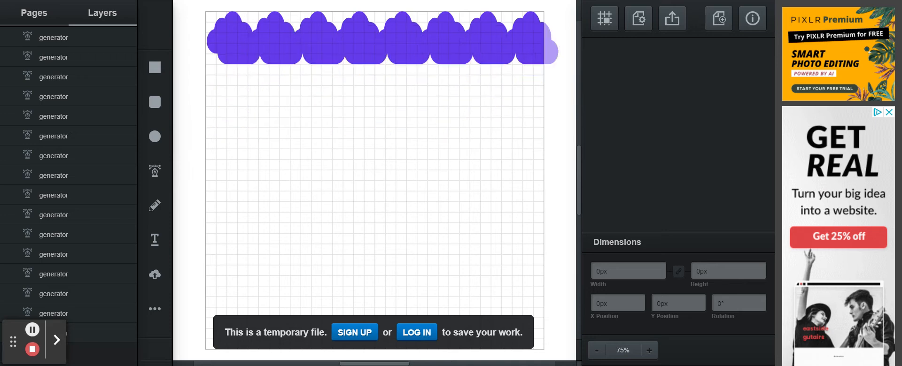
{"action": "key", "text": "ctrl+z"}
{"action": "key", "text": "ctrl+z"}
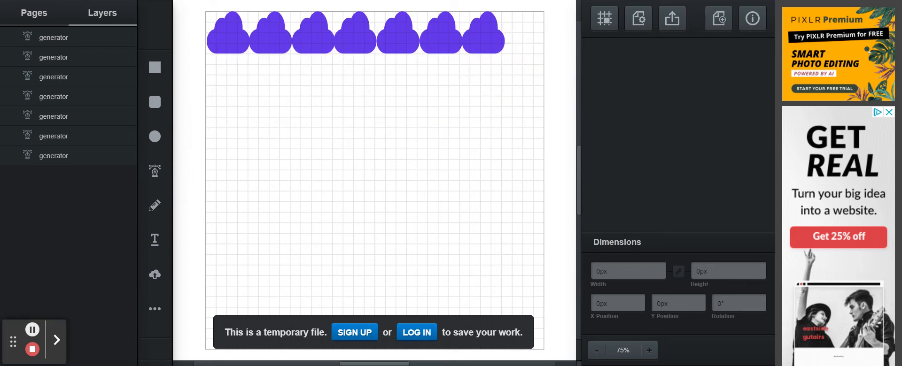
- Delete the extra clouds one by one, leaving only the top-left cloud
{"action": "left_click", "coordinate": [471, 40]}
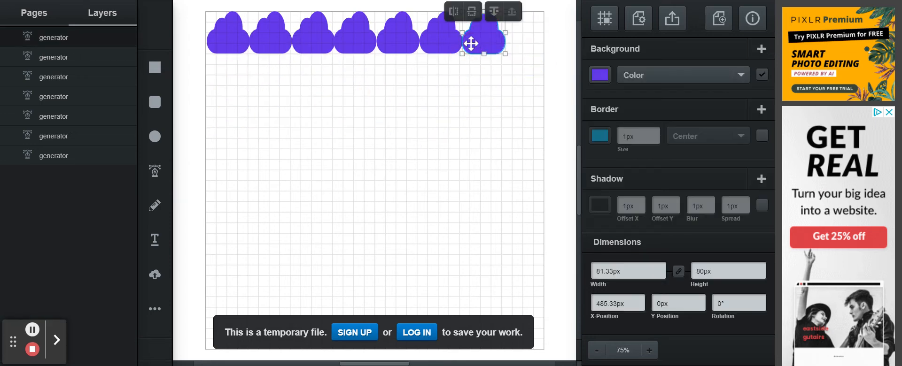
{"action": "key", "text": "Delete"}
{"action": "left_click", "coordinate": [276, 32]}
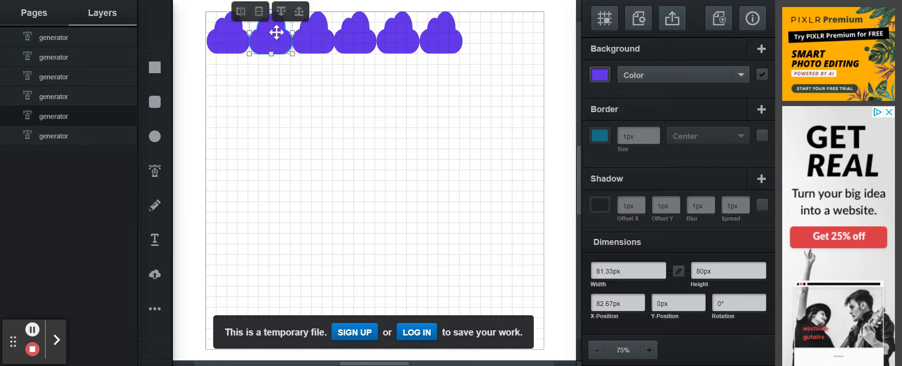
{"action": "key", "text": "Delete"}
{"action": "left_click", "coordinate": [299, 27]}
{"action": "key", "text": "Delete"}
{"action": "left_click", "coordinate": [355, 36]}
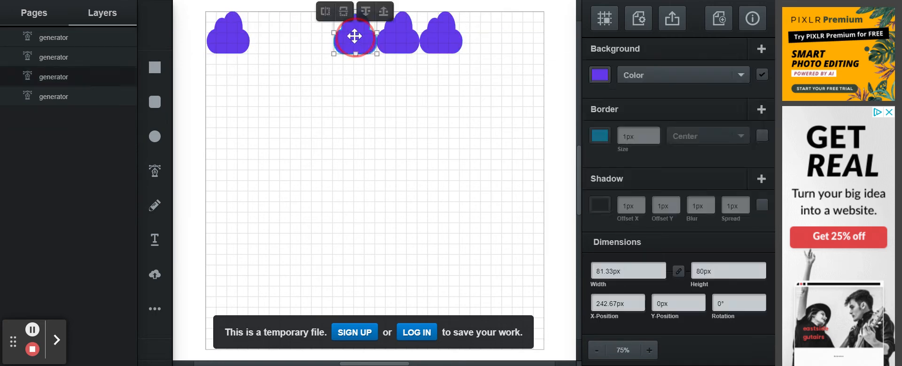
{"action": "key", "text": "Delete"}
{"action": "left_click", "coordinate": [394, 36]}
{"action": "key", "text": "Delete"}
{"action": "left_click", "coordinate": [441, 35]}
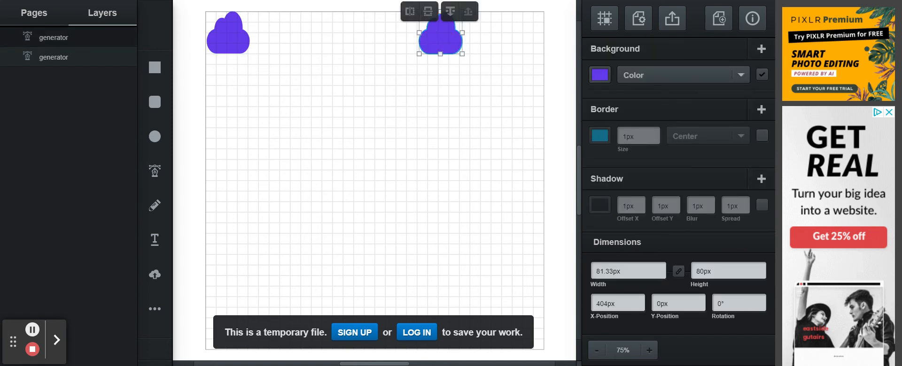
{"action": "key", "text": "Delete"}
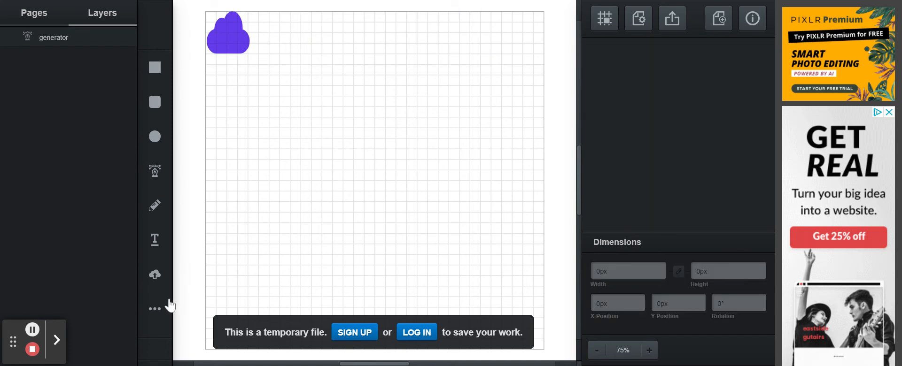
{"action": "left_click", "coordinate": [155, 310]}
- Draw an orange droplet, 70.67px by 78.67px, beside the purple cloud
{"action": "left_click", "coordinate": [371, 277]}
{"action": "mouse_move", "coordinate": [261, 18]}
{"action": "left_mouse_down"}
{"action": "mouse_move", "coordinate": [295, 56]}
{"action": "mouse_move", "coordinate": [273, 41]}
{"action": "left_mouse_up"}
{"action": "left_click", "coordinate": [288, 80]}
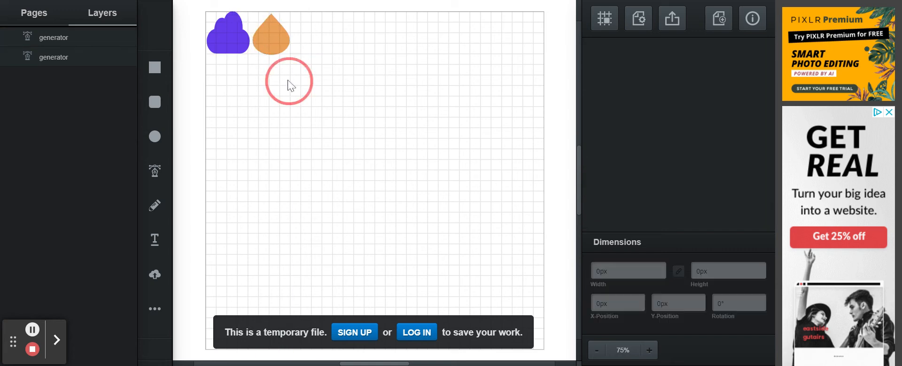
{"action": "left_click", "coordinate": [276, 42]}
- Make the droplet green and move it snug against the cloud
{"action": "right_click", "coordinate": [276, 42]}
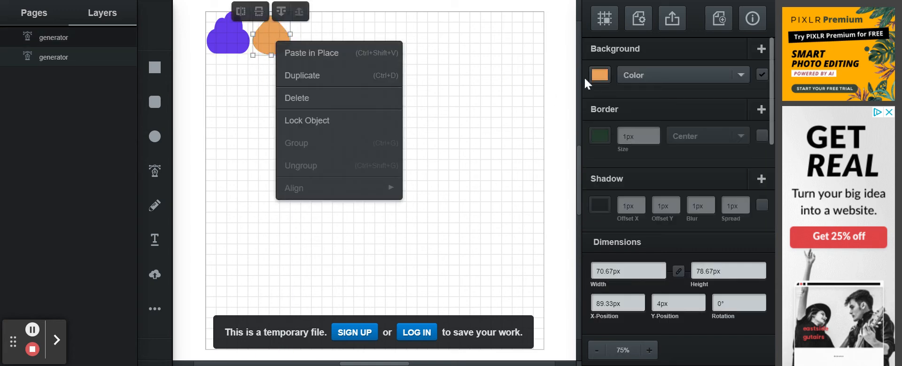
{"action": "left_click", "coordinate": [599, 75]}
{"action": "left_click_drag", "start_coordinate": [572, 28], "coordinate": [577, 54]}
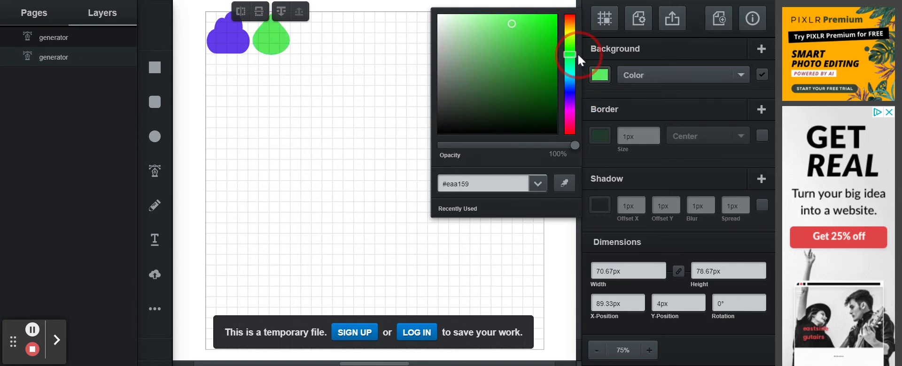
{"action": "left_click", "coordinate": [288, 70]}
{"action": "left_click_drag", "start_coordinate": [280, 44], "coordinate": [280, 97]}
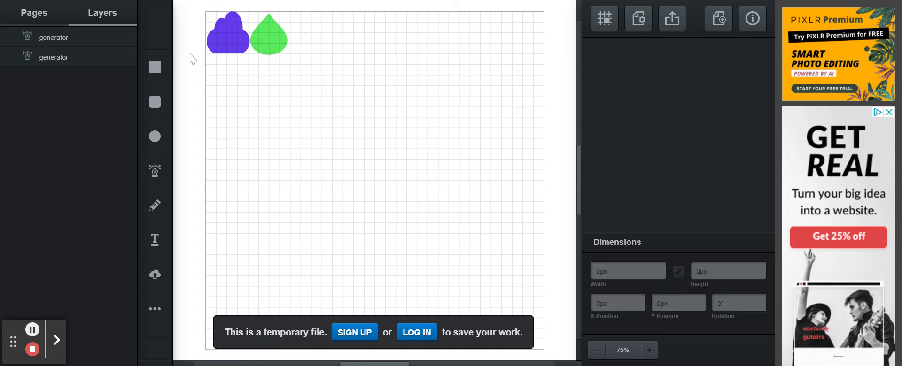
- Duplicate the cloud-droplet pair to the right, delete the extra copy, and select all four shapes
{"action": "left_click_drag", "start_coordinate": [179, 18], "coordinate": [322, 80]}
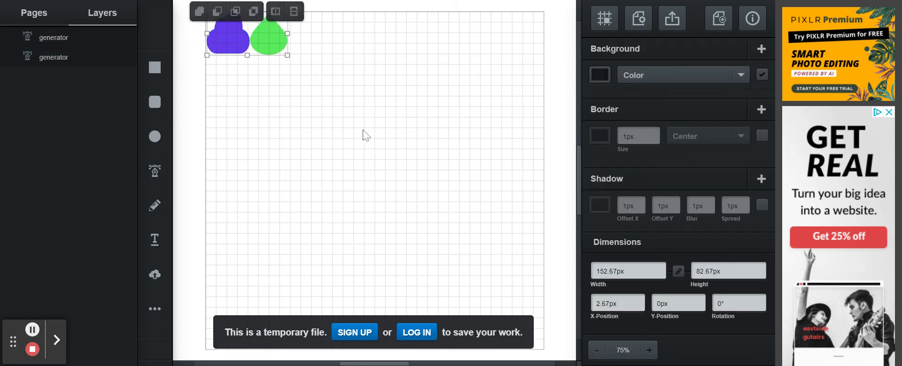
{"action": "key", "text": "ctrl+d"}
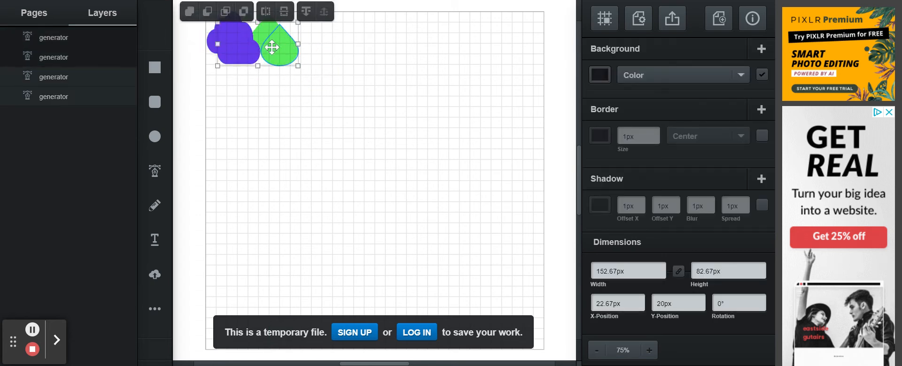
{"action": "left_click_drag", "start_coordinate": [268, 43], "coordinate": [342, 36]}
{"action": "key", "text": "ctrl+d"}
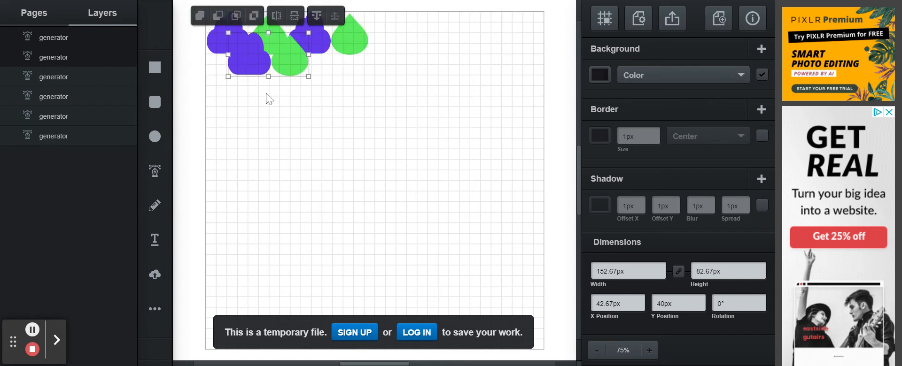
{"action": "left_click_drag", "start_coordinate": [254, 61], "coordinate": [393, 40]}
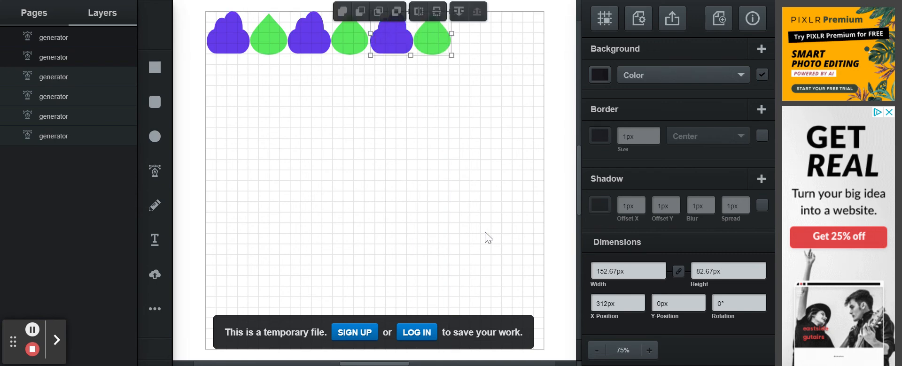
{"action": "key", "text": "Delete"}
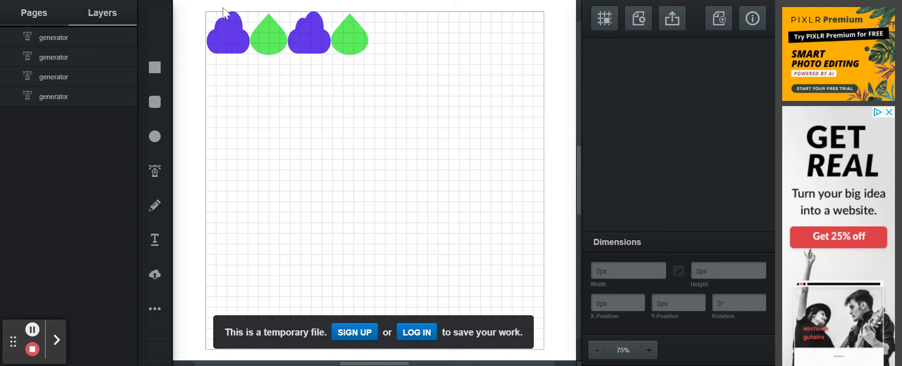
{"action": "left_click_drag", "start_coordinate": [190, 18], "coordinate": [417, 77]}
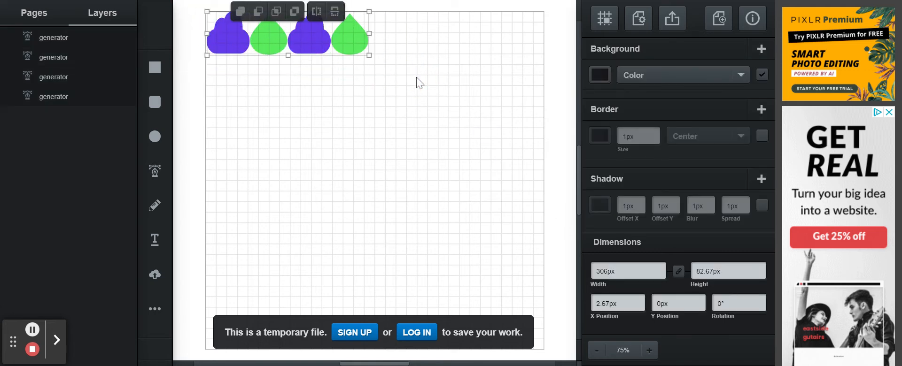
- Delete the four shapes and import the Elmo face image from the computer
{"action": "key", "text": "Delete"}
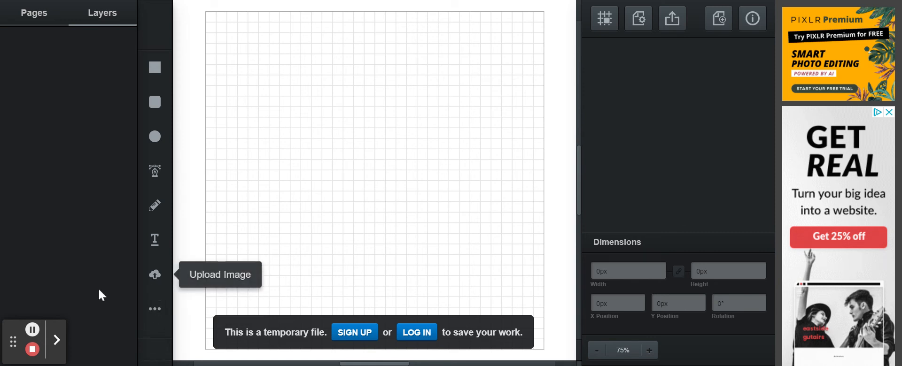
{"action": "left_click", "coordinate": [155, 277]}
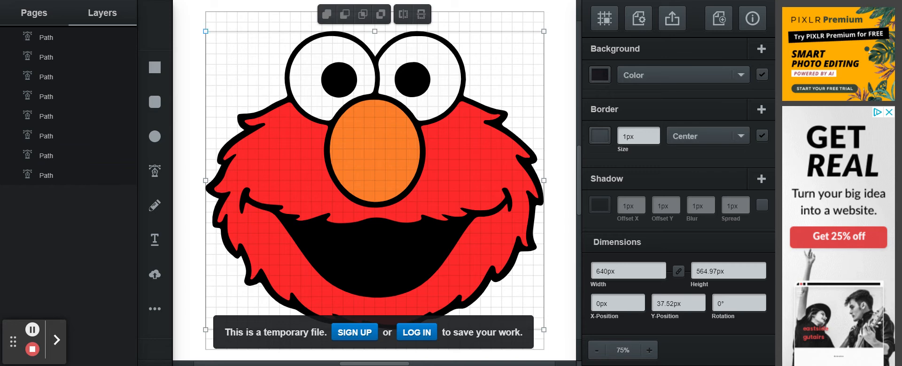
- Resize the Elmo image to 100.48px by 88.7px in the page's top-left corner
{"action": "left_click_drag", "start_coordinate": [205, 31], "coordinate": [475, 272]}
{"action": "left_click_drag", "start_coordinate": [534, 311], "coordinate": [262, 193]}
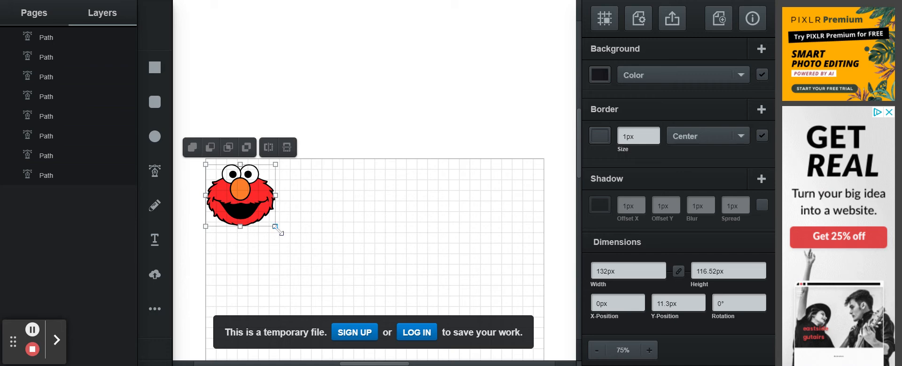
{"action": "left_click_drag", "start_coordinate": [278, 230], "coordinate": [259, 215]}
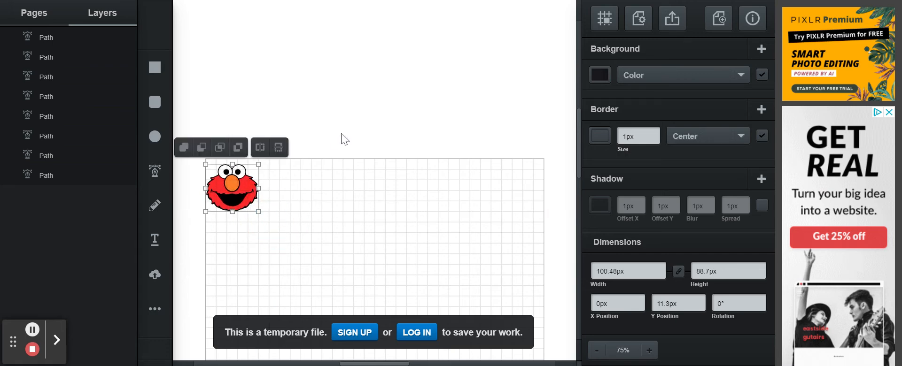
{"action": "left_click", "coordinate": [369, 225]}
{"action": "scroll", "coordinate": [369, 226], "scroll_direction": "down", "scroll_amount": 3}
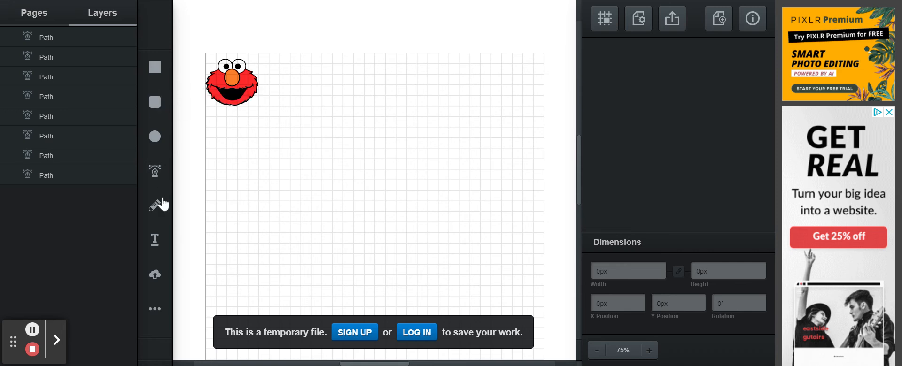
{"action": "left_click", "coordinate": [154, 310]}
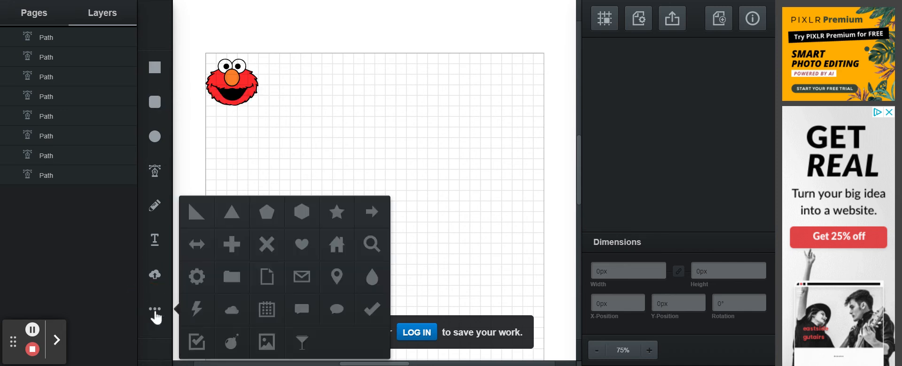
- Draw an 80px by 80px heart beside Elmo, level with it
{"action": "left_click", "coordinate": [302, 244]}
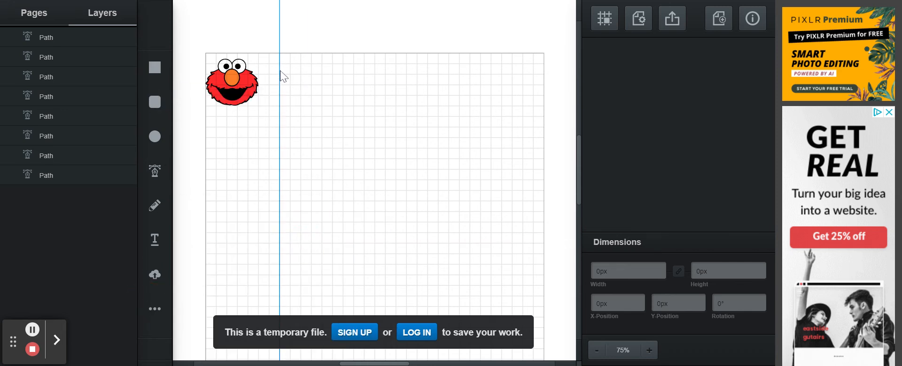
{"action": "left_click", "coordinate": [291, 83]}
{"action": "left_click_drag", "start_coordinate": [295, 87], "coordinate": [322, 113]}
{"action": "left_click", "coordinate": [291, 83]}
{"action": "left_click_drag", "start_coordinate": [290, 83], "coordinate": [288, 84]}
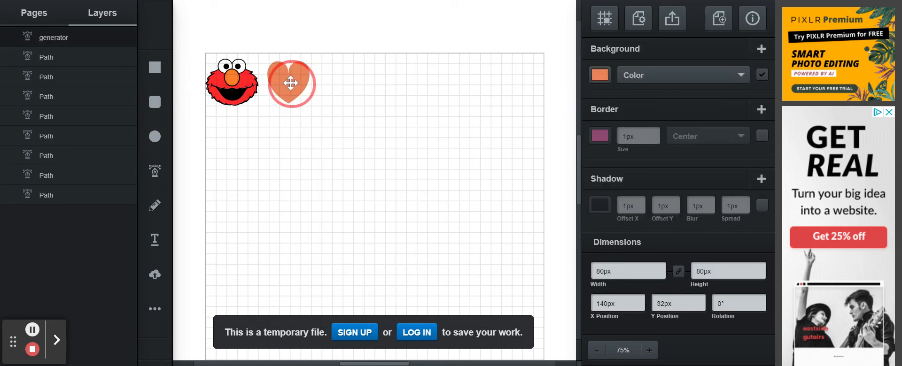
- Set the heart's background colour to vivid purple #c000ff
{"action": "left_click", "coordinate": [607, 73]}
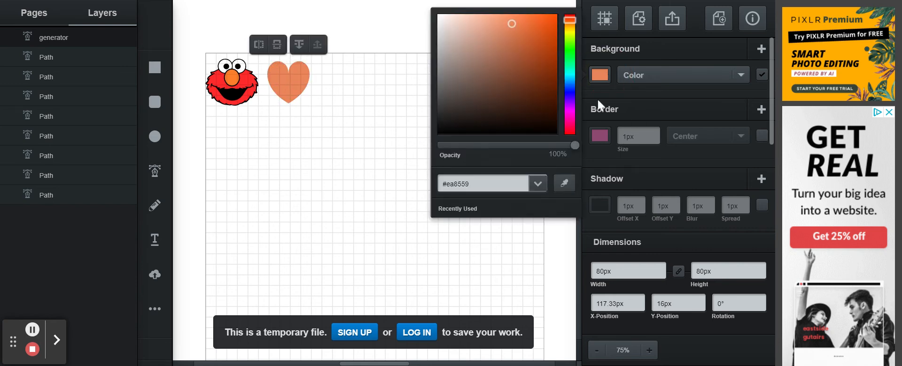
{"action": "left_click", "coordinate": [571, 115]}
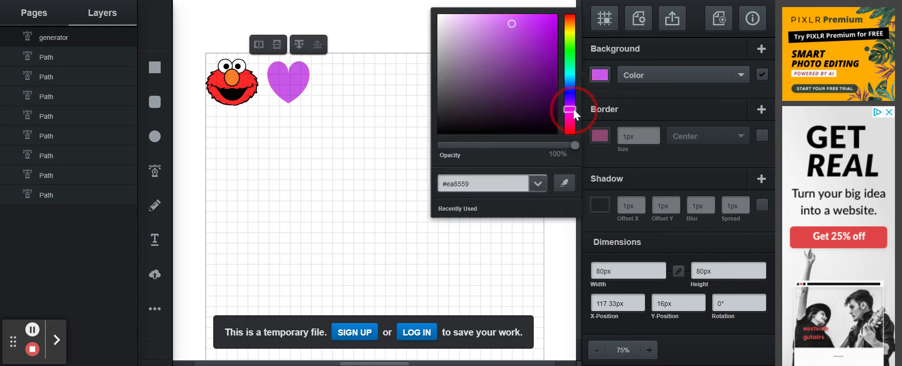
{"action": "mouse_move", "coordinate": [511, 23]}
{"action": "left_mouse_down"}
{"action": "mouse_move", "coordinate": [537, 4]}
{"action": "mouse_move", "coordinate": [556, 12]}
{"action": "left_mouse_up"}
{"action": "left_click", "coordinate": [301, 82]}
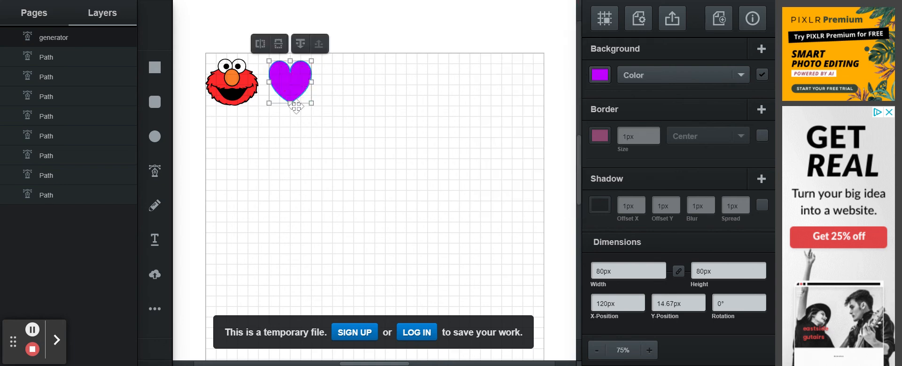
{"action": "left_click", "coordinate": [305, 139]}
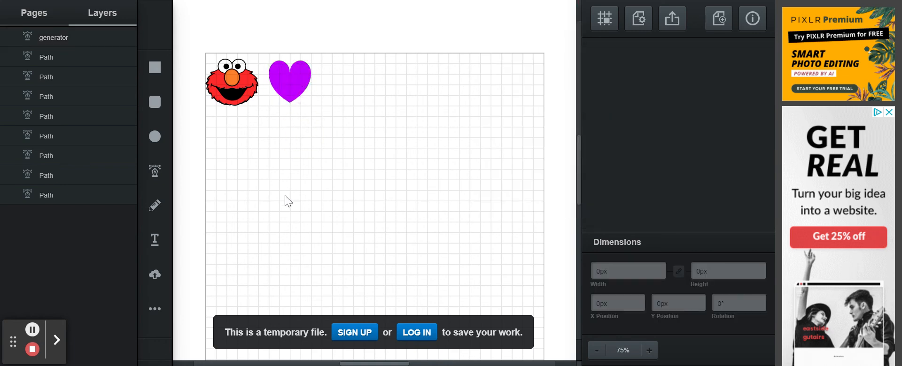
{"action": "left_click", "coordinate": [157, 315]}
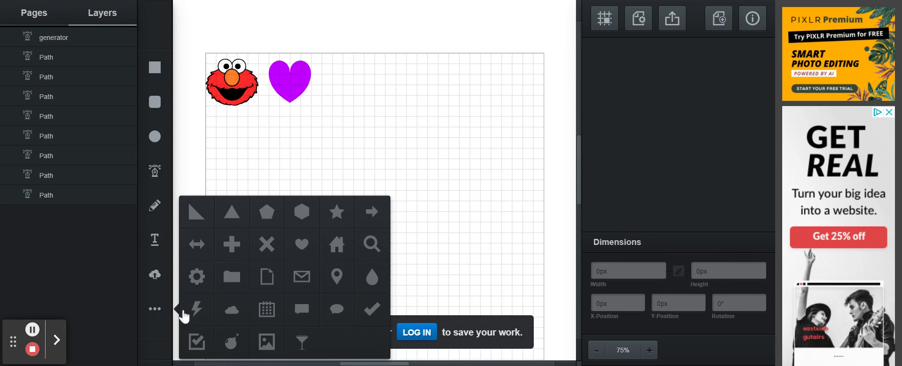
- Draw a star below Elmo and enlarge it to about 98.67px by 89.33px
{"action": "left_click", "coordinate": [345, 208]}
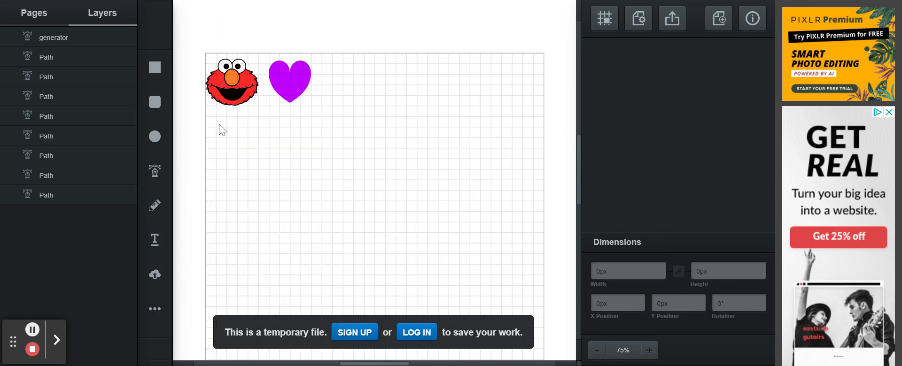
{"action": "mouse_move", "coordinate": [218, 124]}
{"action": "left_mouse_down"}
{"action": "mouse_move", "coordinate": [258, 167]}
{"action": "mouse_move", "coordinate": [233, 143]}
{"action": "left_mouse_up"}
{"action": "left_click", "coordinate": [262, 121]}
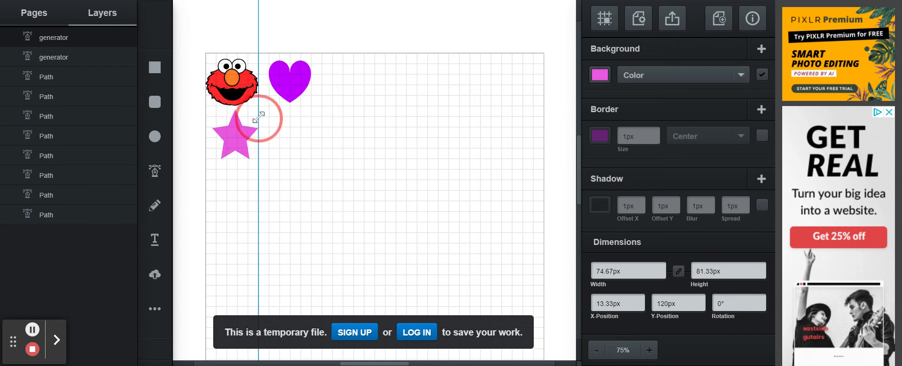
{"action": "left_click_drag", "start_coordinate": [262, 121], "coordinate": [264, 113]}
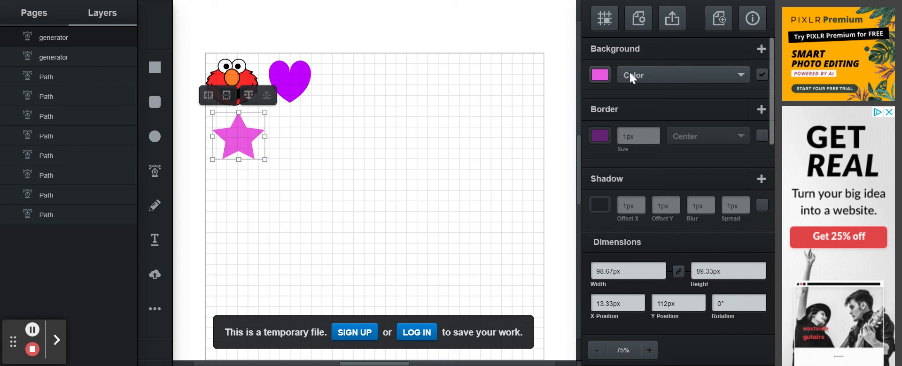
- Set the star's background colour to bright saturated yellow
{"action": "left_click", "coordinate": [600, 74]}
{"action": "left_click", "coordinate": [570, 33]}
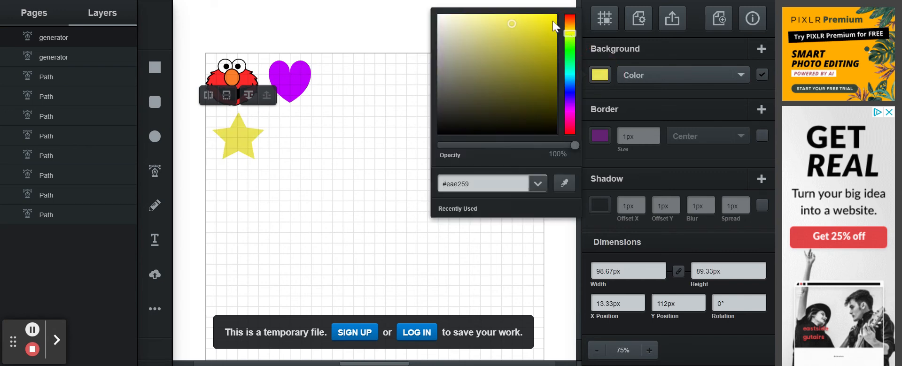
{"action": "left_click", "coordinate": [557, 16]}
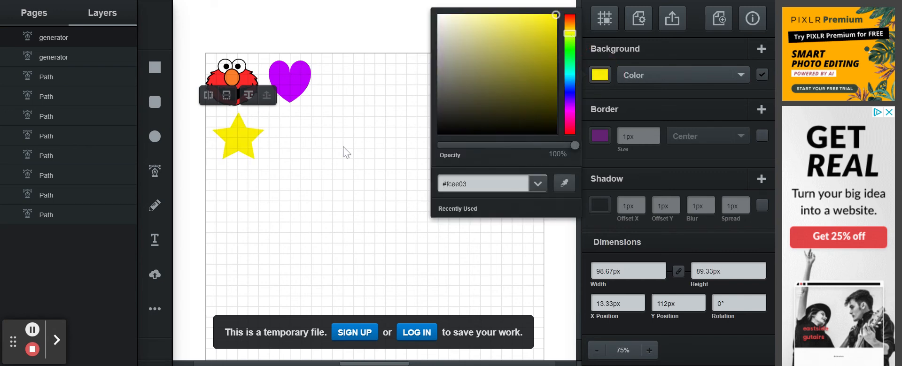
{"action": "left_click", "coordinate": [257, 273]}
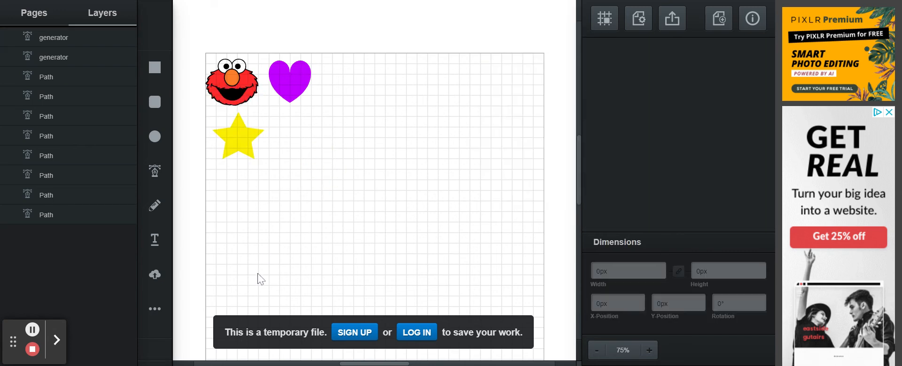
{"action": "left_click", "coordinate": [154, 309]}
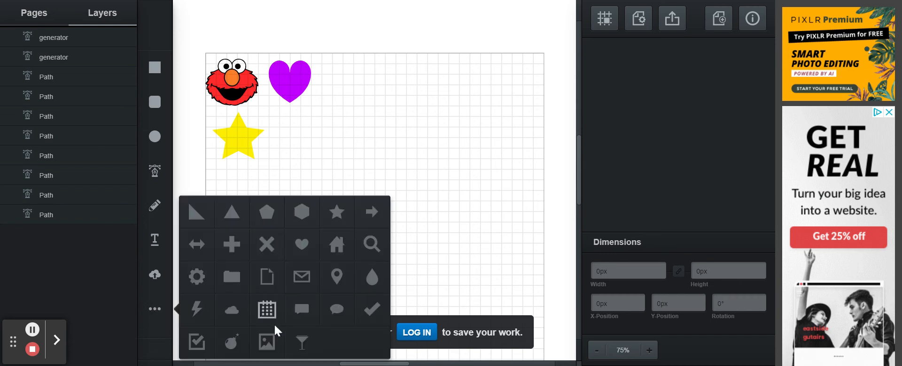
- Draw an X beside the yellow star, colour it blue #597bea, and align it under the heart
{"action": "left_click", "coordinate": [264, 245]}
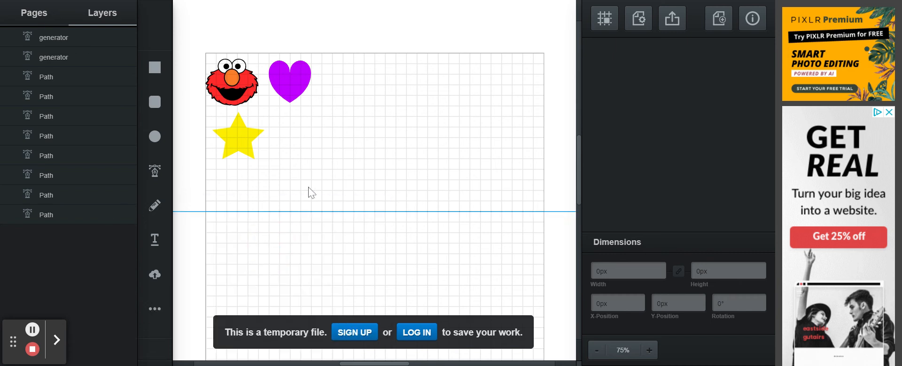
{"action": "left_click_drag", "start_coordinate": [285, 125], "coordinate": [325, 160]}
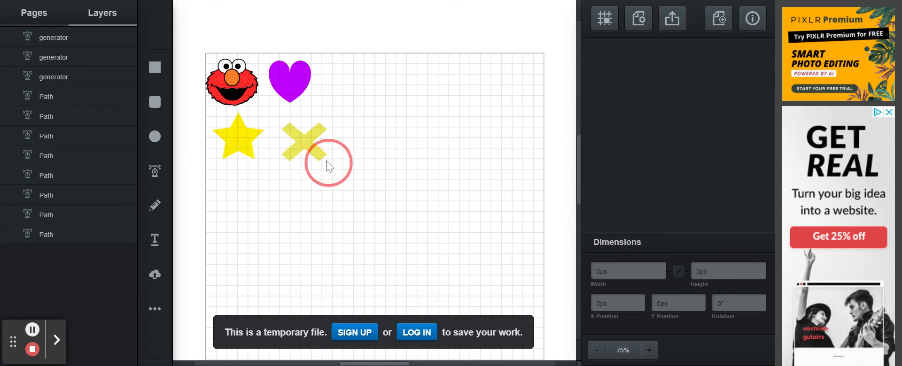
{"action": "left_click", "coordinate": [600, 76]}
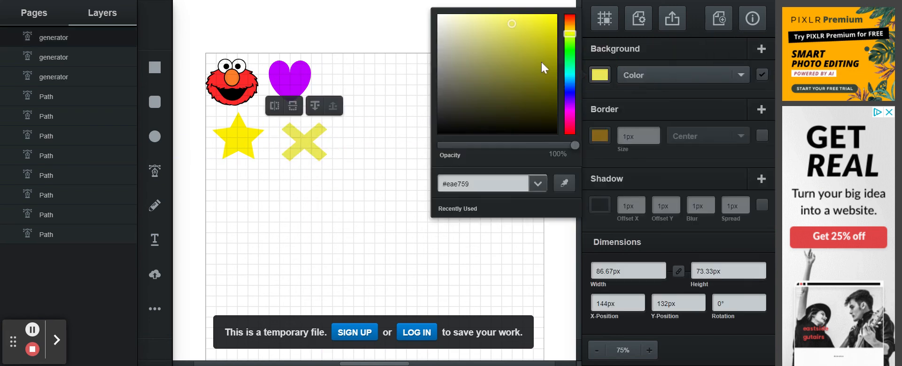
{"action": "left_click_drag", "start_coordinate": [574, 82], "coordinate": [571, 88]}
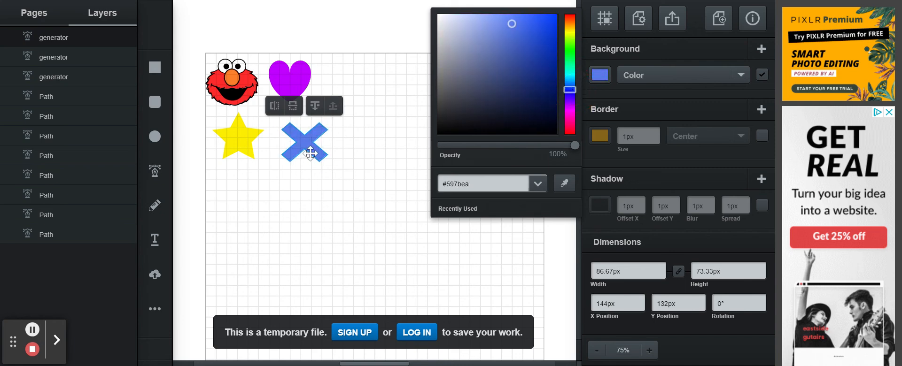
{"action": "left_click_drag", "start_coordinate": [310, 143], "coordinate": [286, 133]}
{"action": "left_click", "coordinate": [351, 31]}
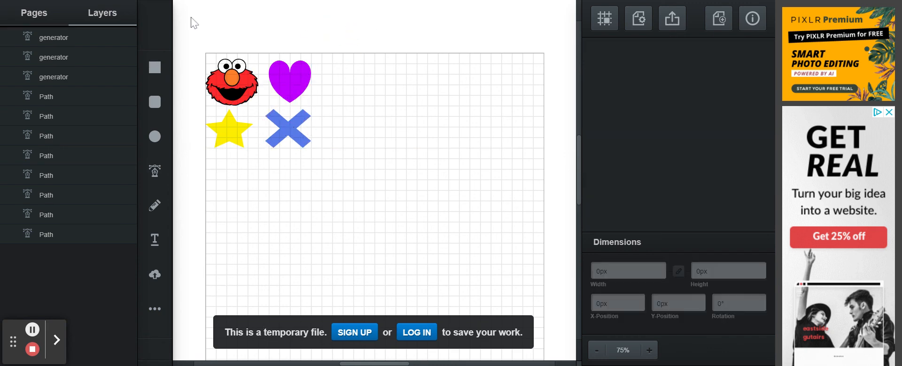
- Duplicate the Elmo, heart, star and X block and place the copy below the original
{"action": "left_click_drag", "start_coordinate": [182, 36], "coordinate": [338, 177]}
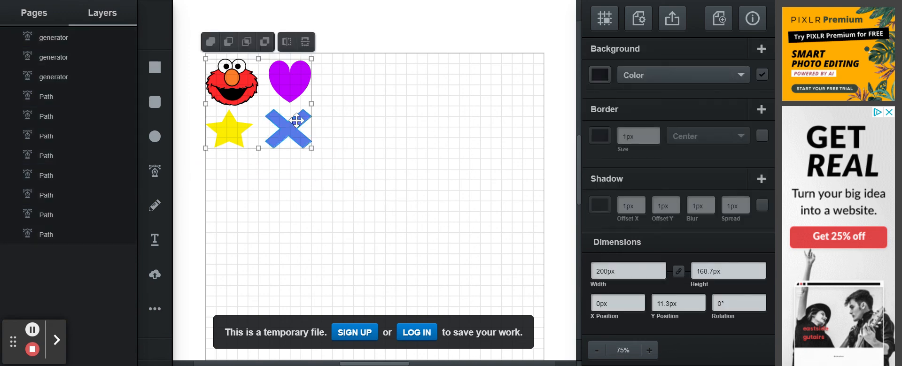
{"action": "key", "text": "ctrl+d"}
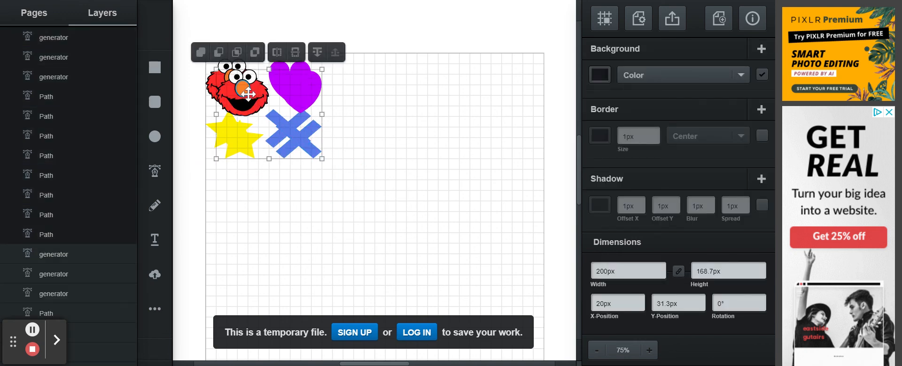
{"action": "left_click_drag", "start_coordinate": [246, 90], "coordinate": [239, 183]}
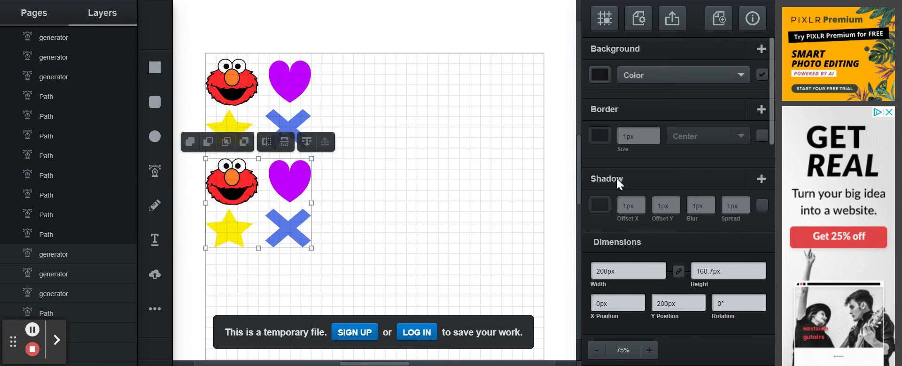
- Duplicate the block again and place this copy to the right of the original
{"action": "key", "text": "ctrl+d"}
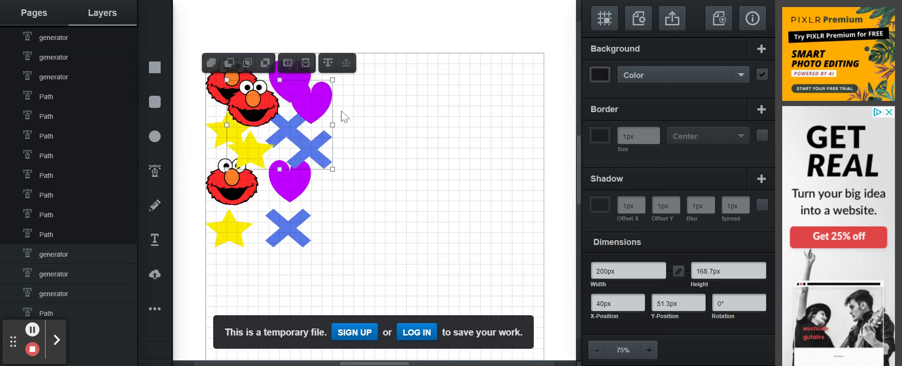
{"action": "left_click_drag", "start_coordinate": [332, 108], "coordinate": [415, 80]}
{"action": "right_click", "coordinate": [472, 78]}
{"action": "left_click", "coordinate": [478, 180]}
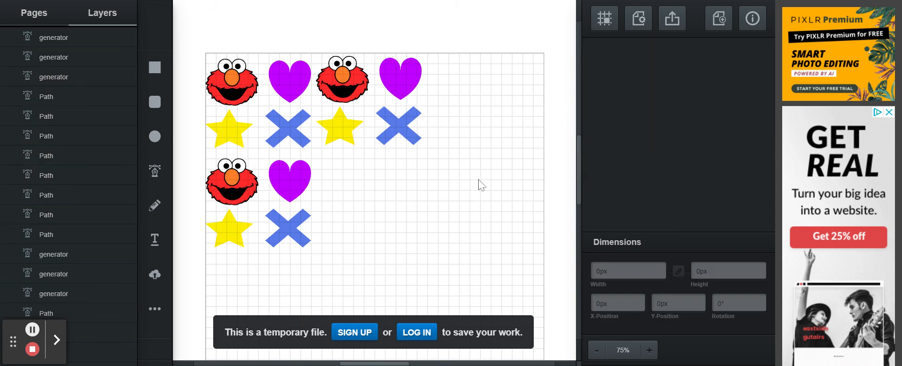